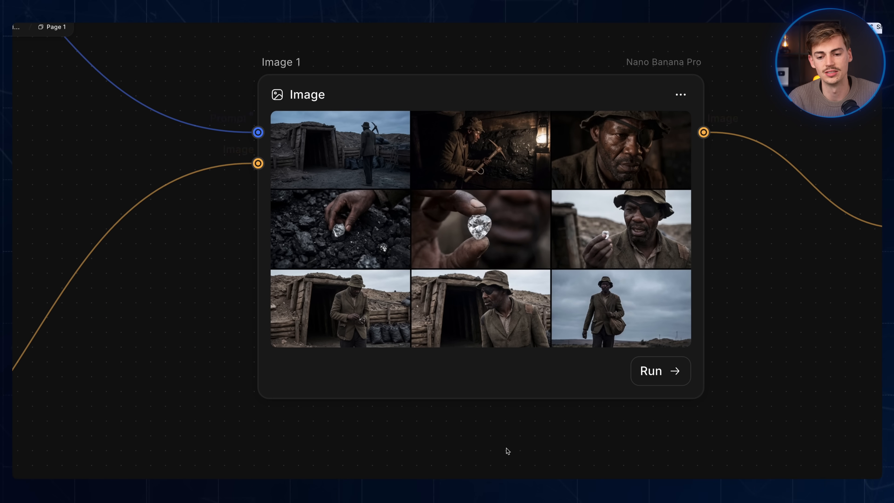
Inspect the model, aspect ratio and resolution settings of the 3x3 grid image node, and follow its output through Router 1.
left_click(493, 383)
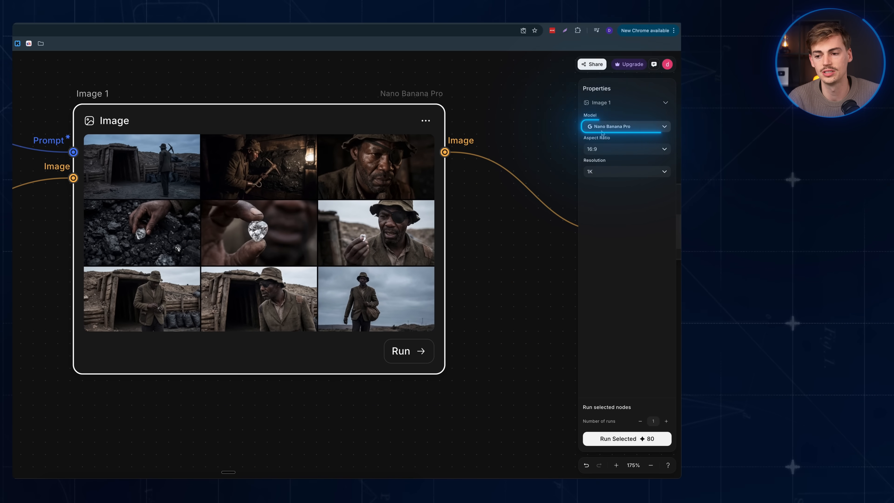
key("Escape")
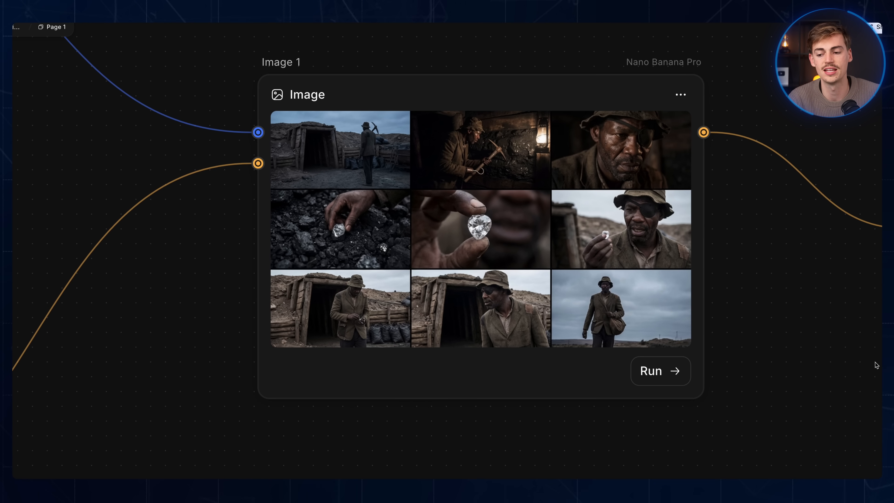
scroll(429, 346, "right", 10)
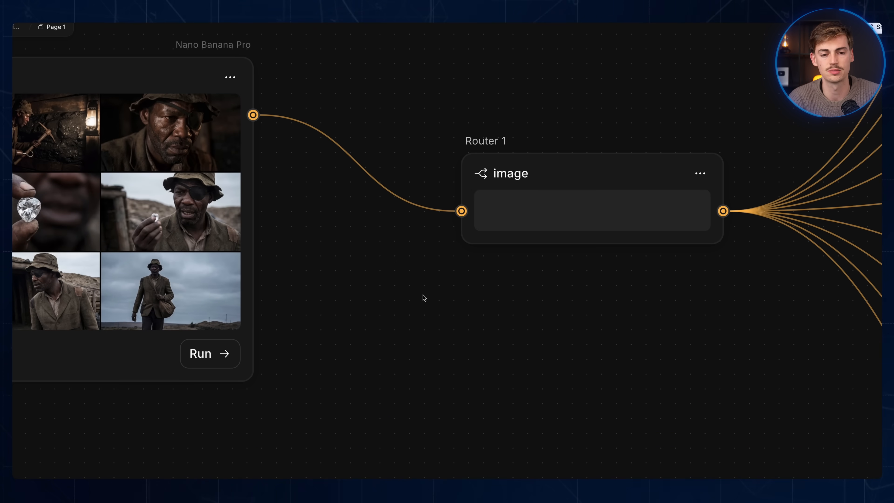
left_click_drag(688, 313, 81, 343)
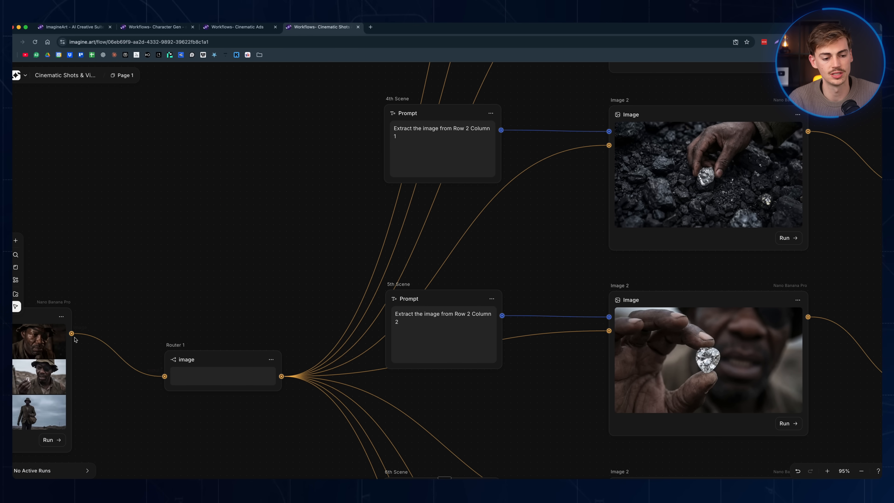
Review the scene prompts that extract single images by row and column, comparing them with the 3x3 source grid.
scroll(247, 405, "up", 10)
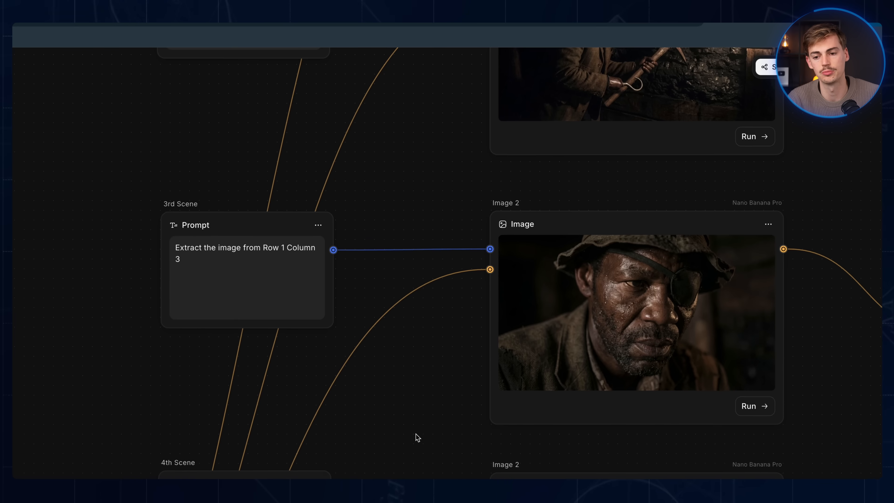
scroll(561, 307, "up", 5)
scroll(648, 303, "up", 5)
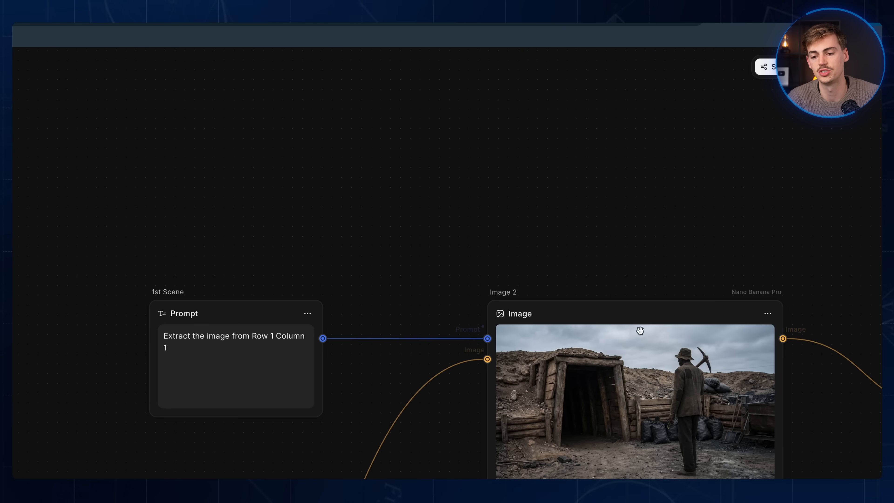
scroll(639, 329, "down", 3)
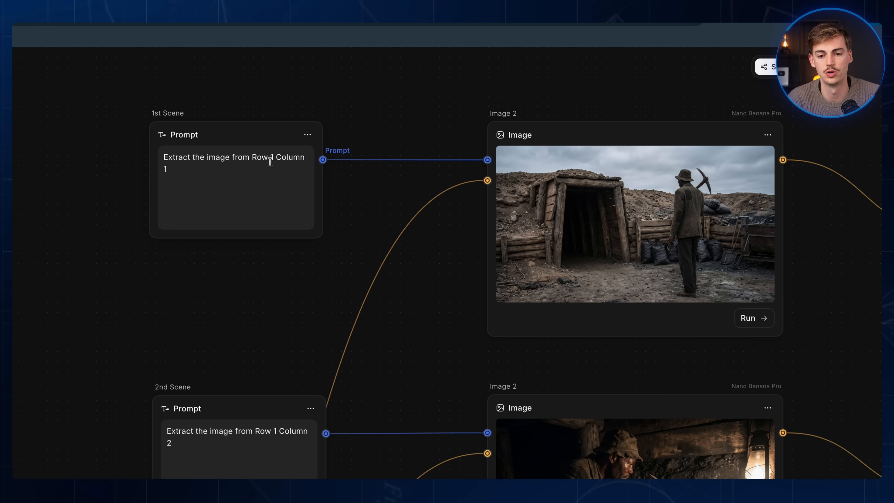
scroll(209, 398, "down", 2)
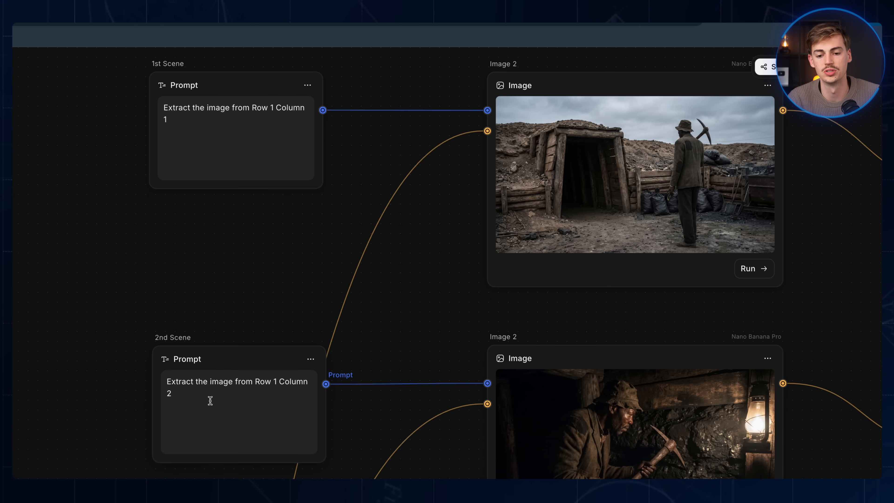
scroll(266, 369, "down", 8)
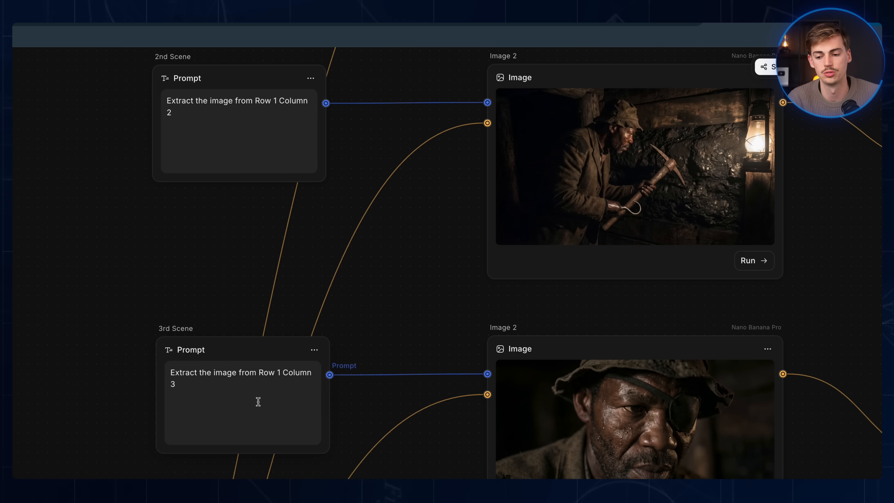
scroll(454, 366, "up", 12)
scroll(360, 350, "down", 20)
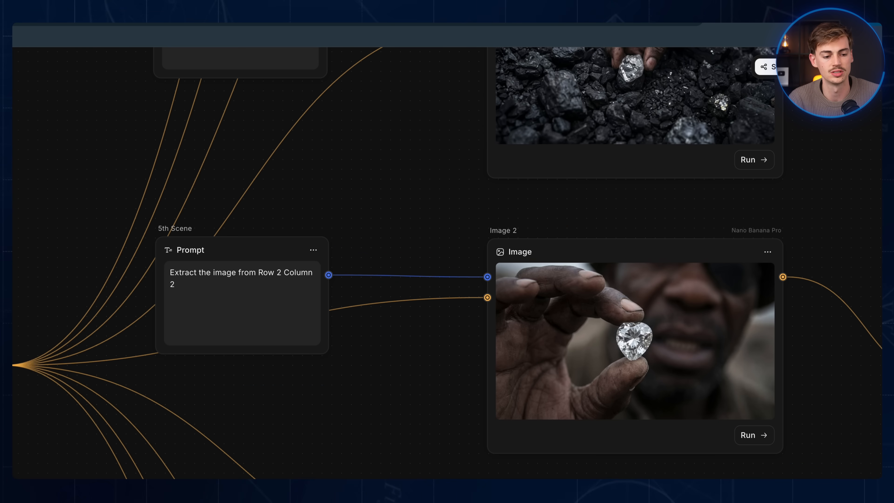
scroll(286, 249, "left", 10)
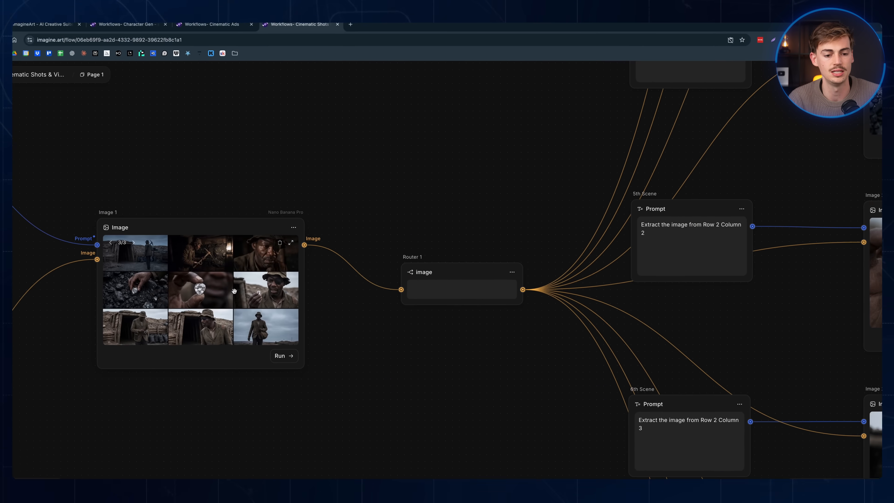
scroll(240, 396, "right", 8)
scroll(295, 283, "up", 20)
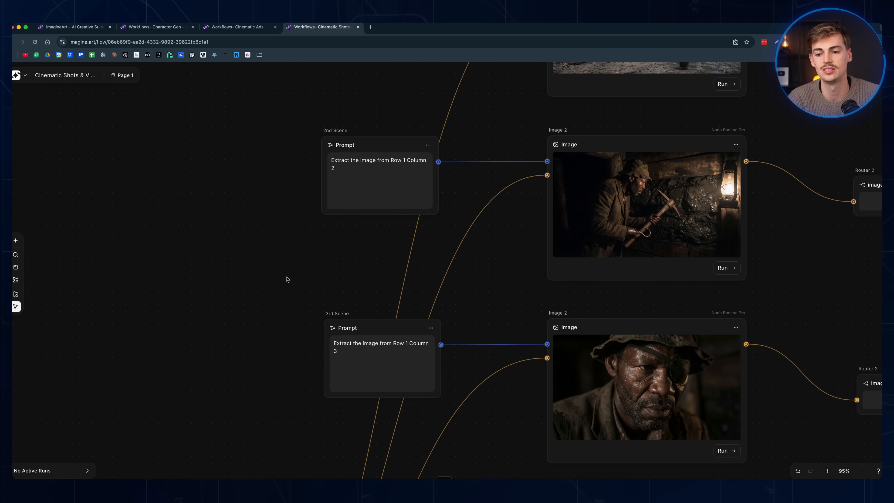
Examine the extracted image of each scene in order, from the 1st Scene down to the 9th Scene.
scroll(624, 276, "up", 3)
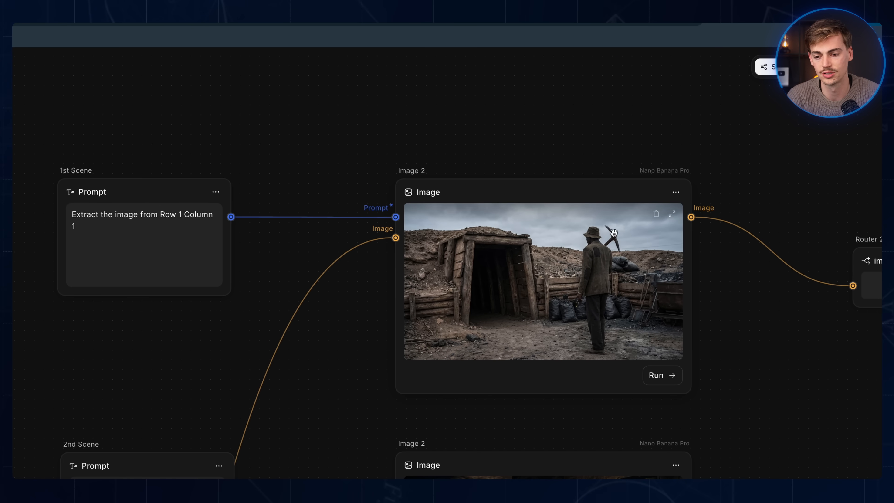
scroll(564, 277, "down", 5)
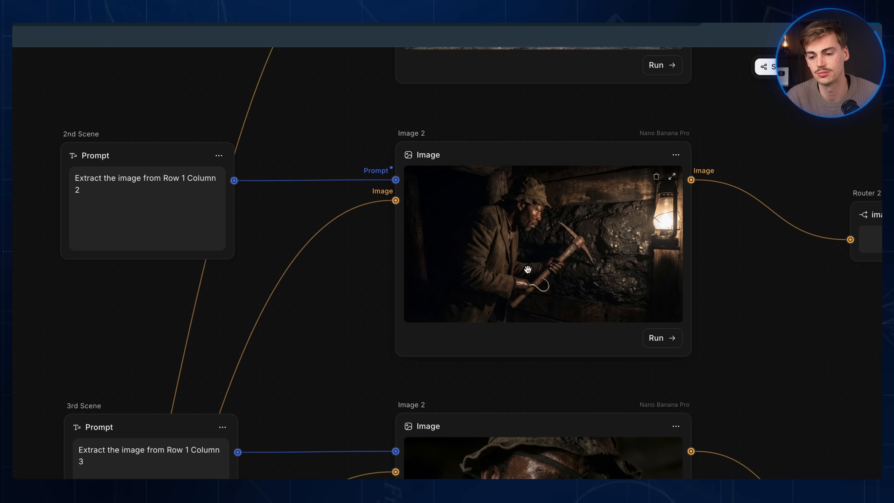
scroll(500, 319, "down", 4)
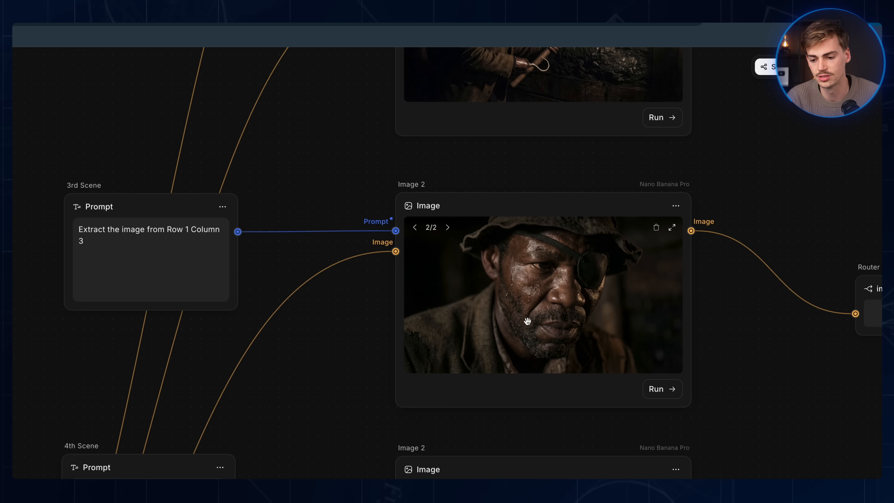
scroll(527, 321, "down", 5)
scroll(544, 301, "down", 5)
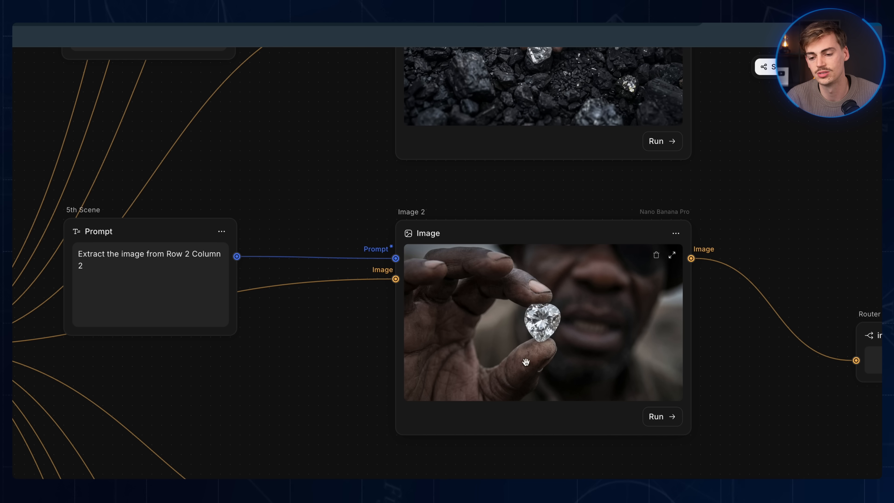
scroll(578, 282, "down", 4)
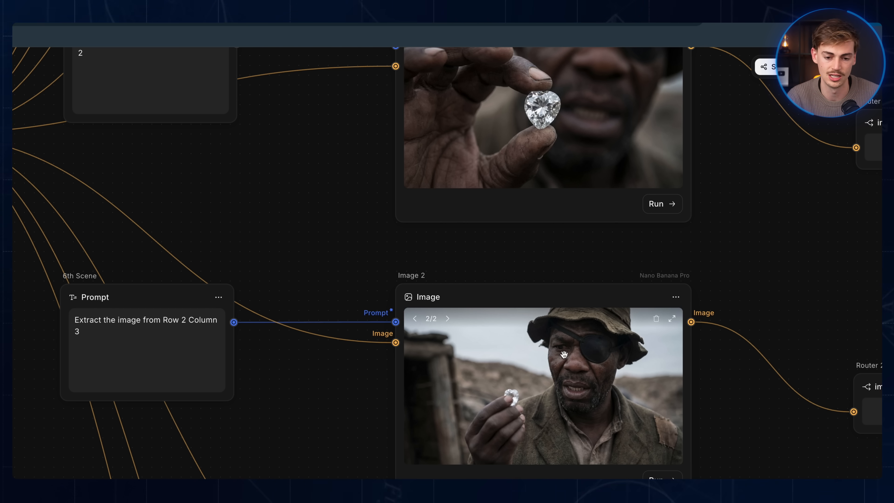
scroll(564, 354, "down", 8)
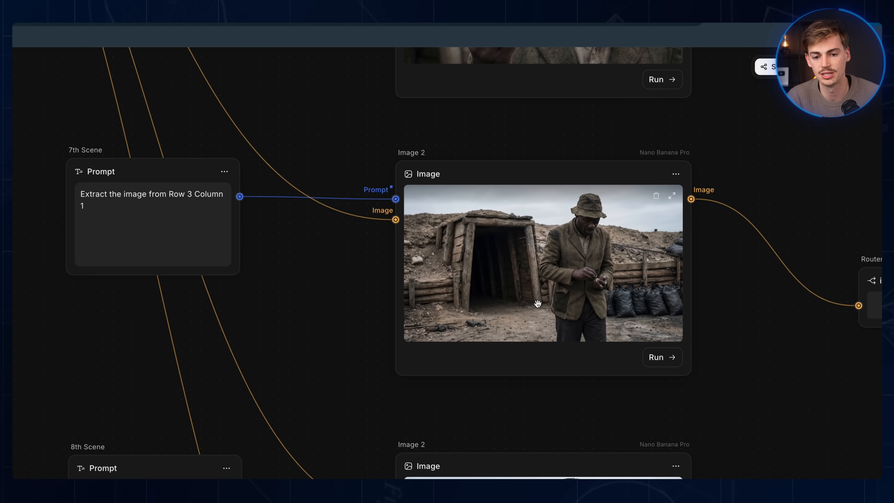
scroll(613, 274, "down", 8)
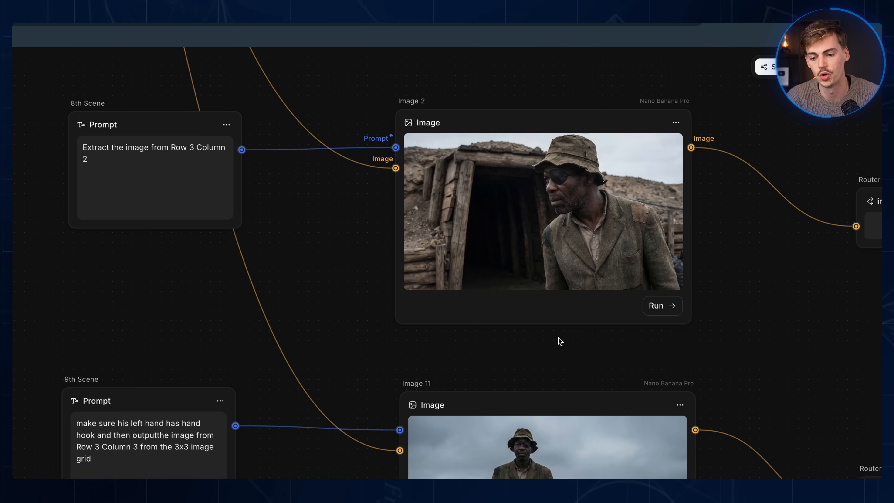
scroll(559, 339, "down", 5)
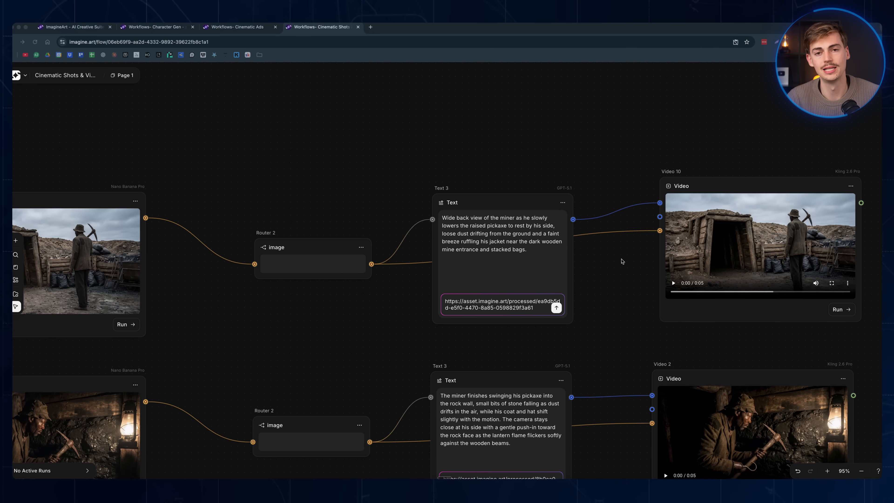
Open the properties of the first scene's text node, enlarge its system prompt field and read the full animation instructions.
left_click(513, 223)
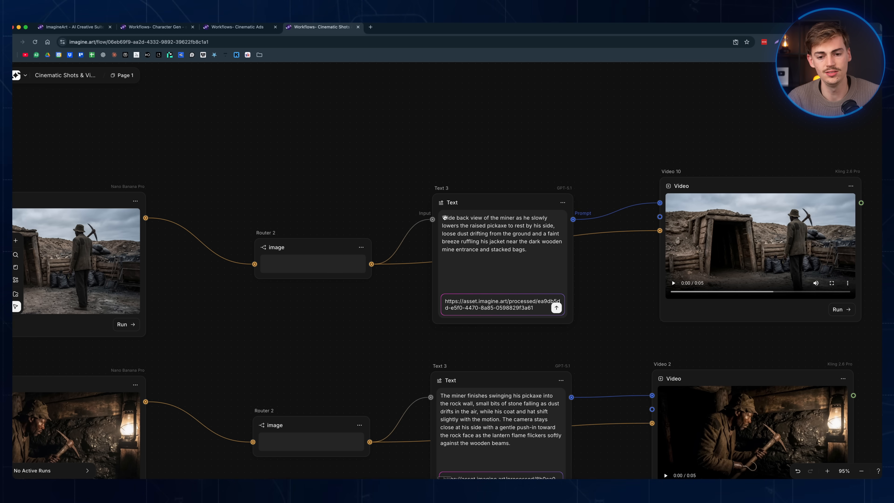
left_click(443, 219)
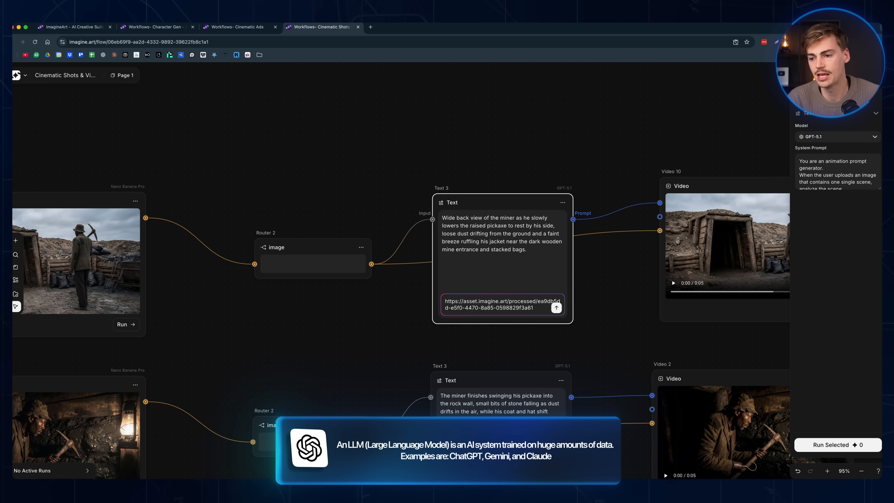
left_click_drag(879, 189, 876, 315)
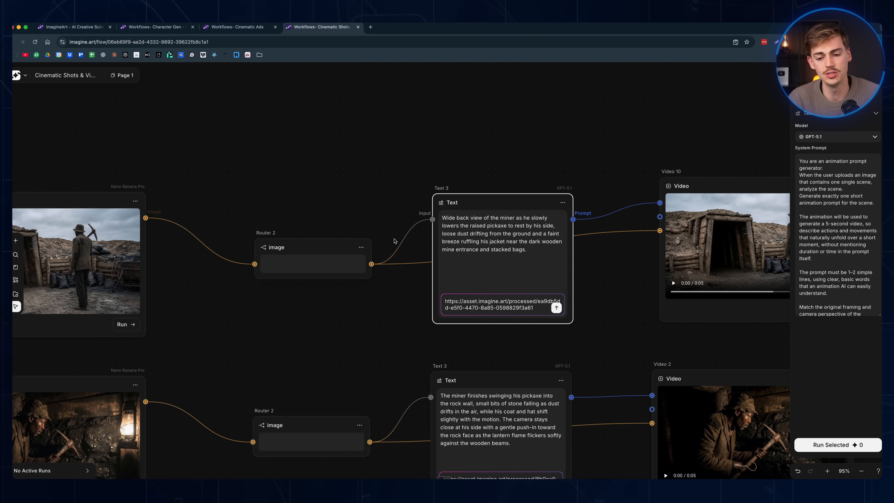
scroll(806, 226, "down", 10)
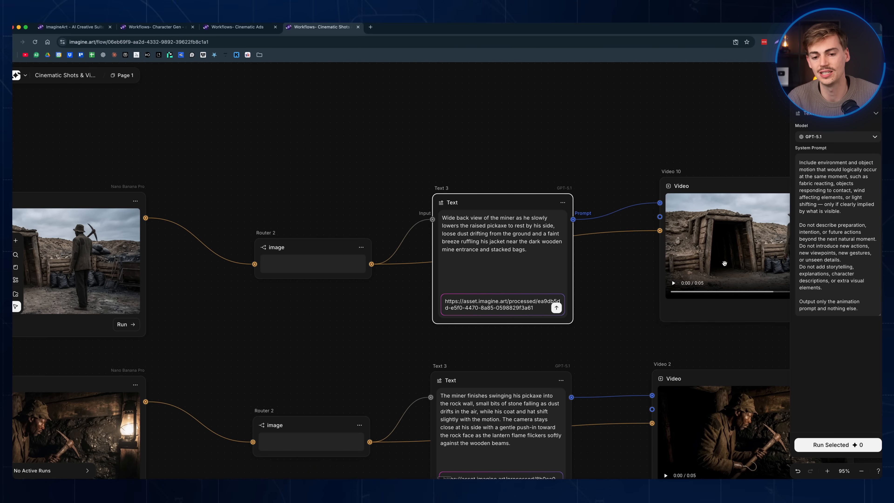
scroll(835, 234, "up", 8)
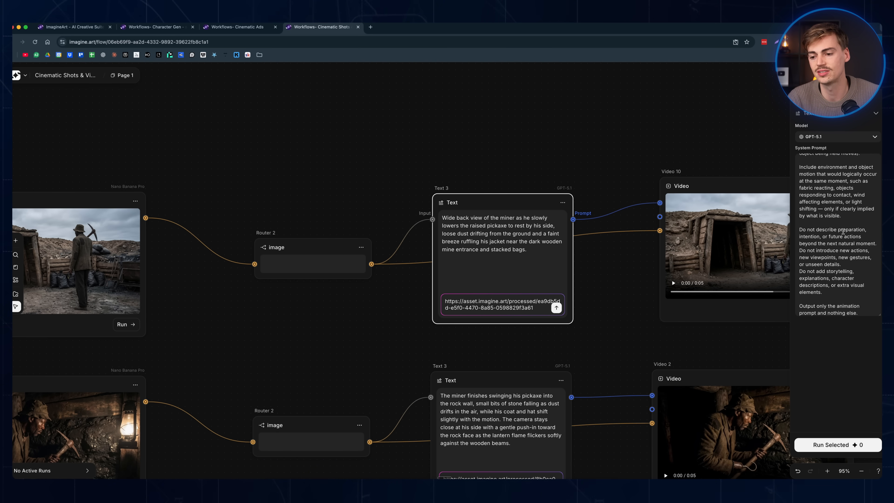
scroll(839, 226, "up", 3)
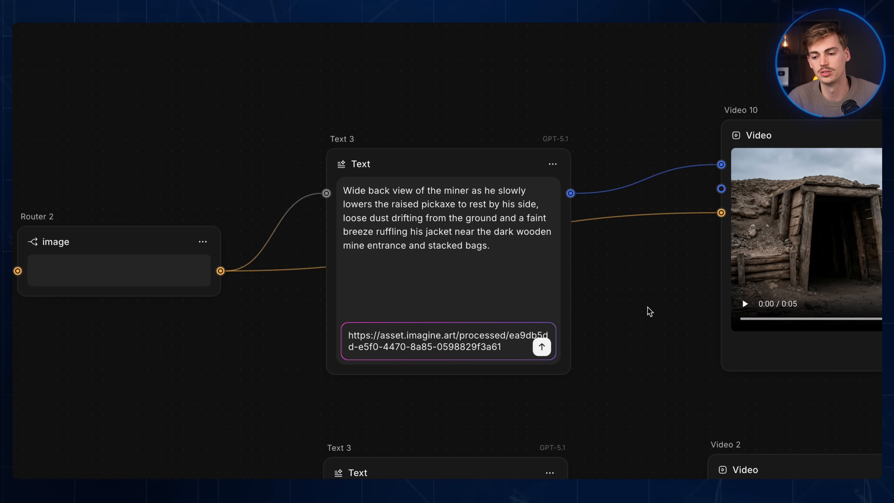
Play the first two scenes' videos and review the second scene's animation prompt about the miner swinging his pickaxe.
left_click_drag(654, 306, 461, 303)
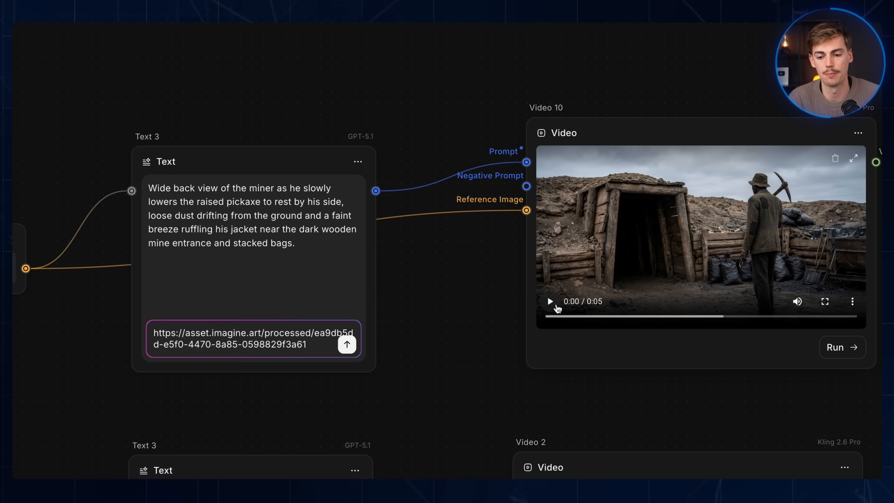
left_click(550, 302)
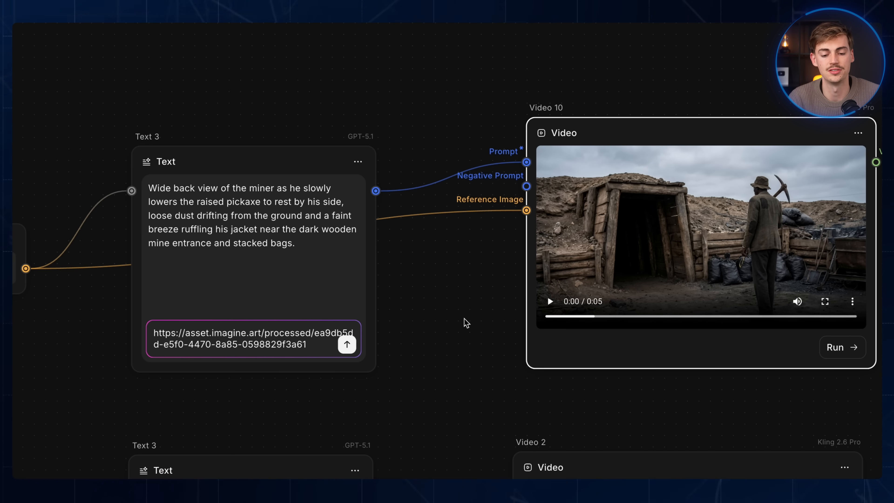
scroll(466, 322, "down", 10)
left_click(249, 226)
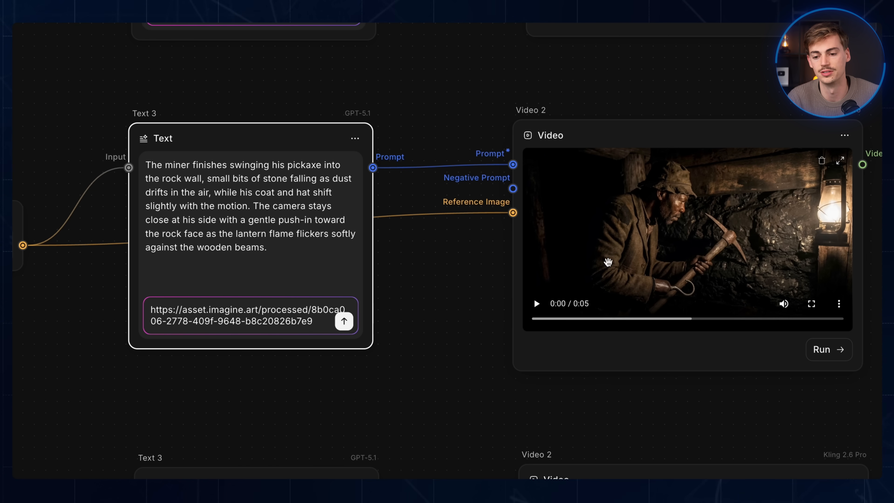
left_click(537, 305)
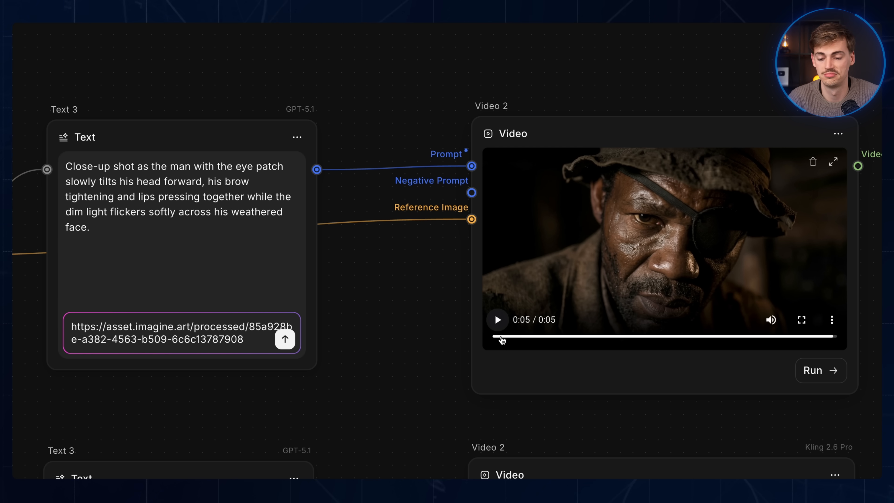
Play and pause the video of the hand lifting the crystal, and inspect the text node that supplies its animation prompt.
scroll(500, 327, "down", 10)
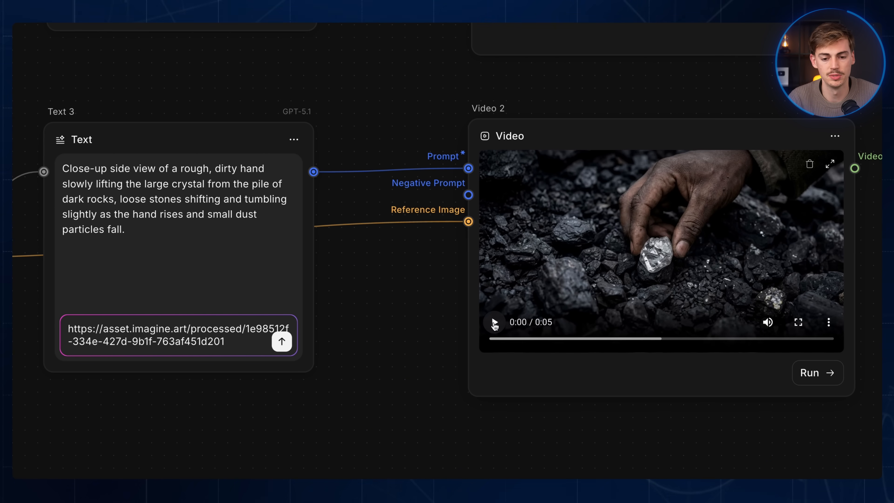
left_click(494, 322)
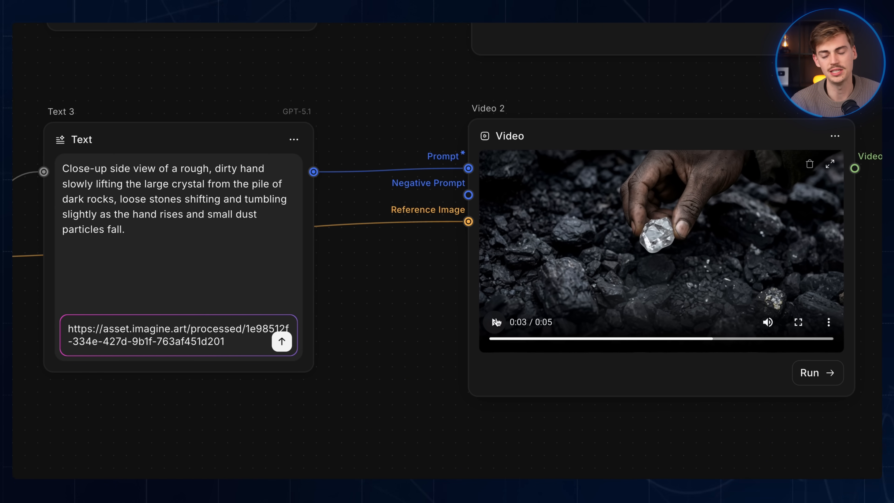
left_click(496, 323)
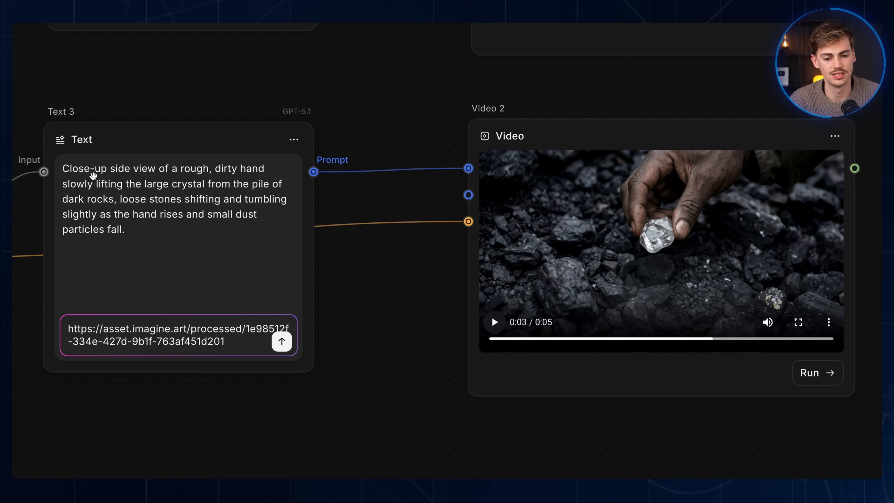
left_click(93, 175)
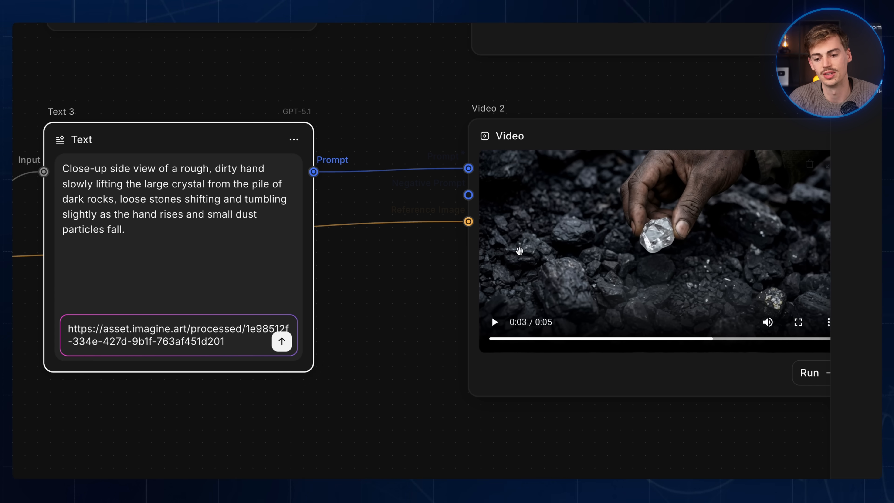
scroll(650, 281, "down", 10)
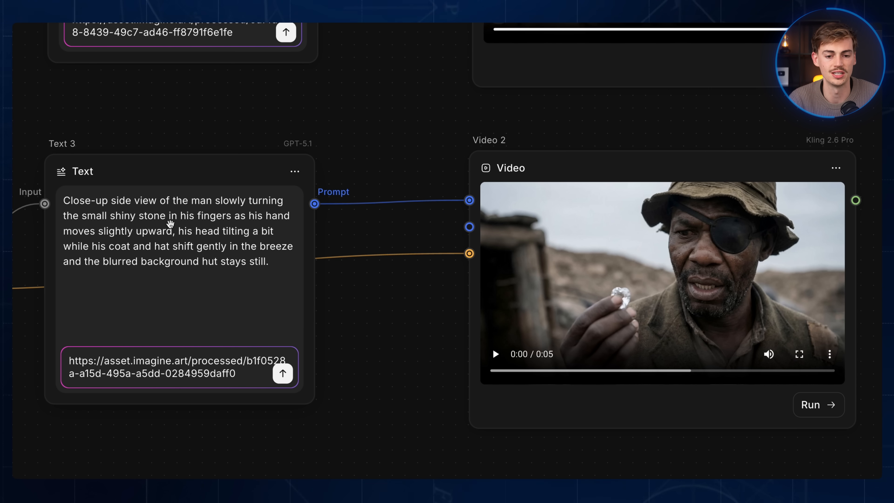
Play and pause the video of the man turning the shiny stone, and review the animation prompts and videos of the remaining scenes.
left_click(495, 354)
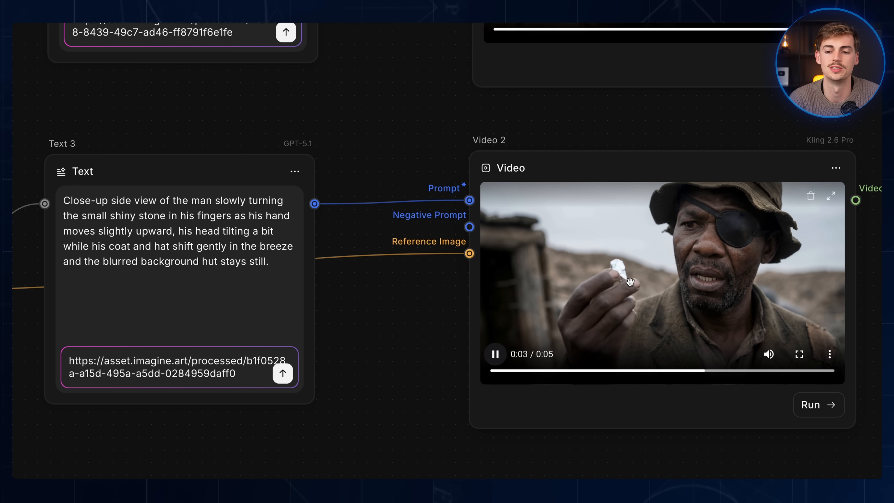
left_click(495, 353)
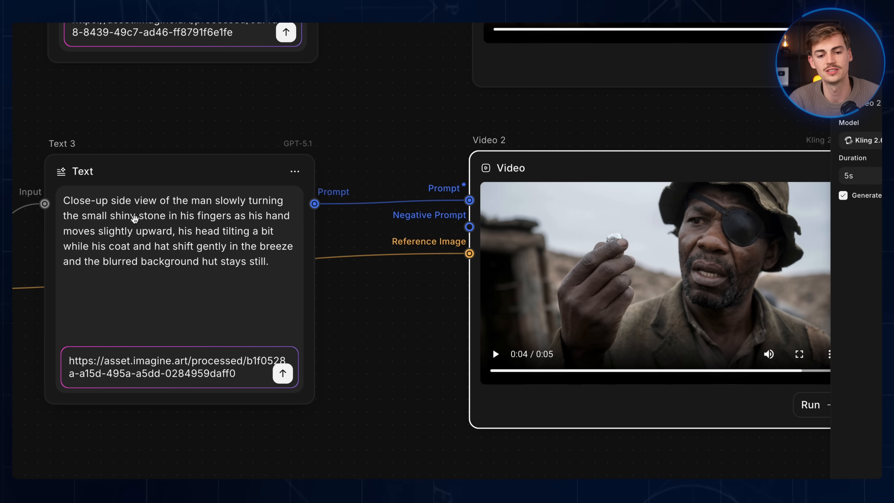
left_click(147, 221)
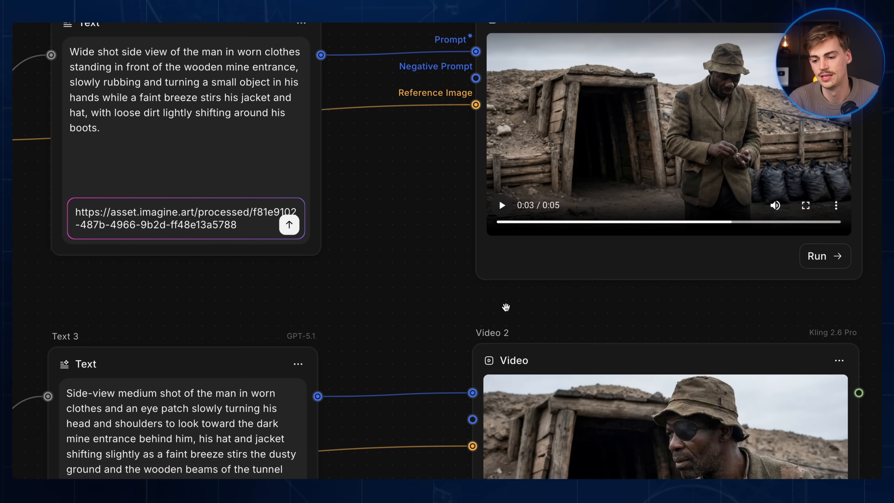
scroll(505, 317, "down", 5)
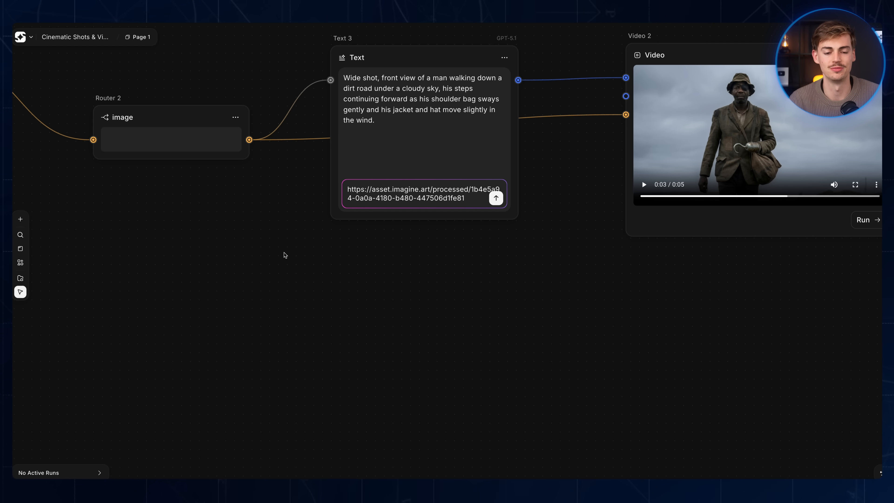
scroll(631, 300, "up", 10)
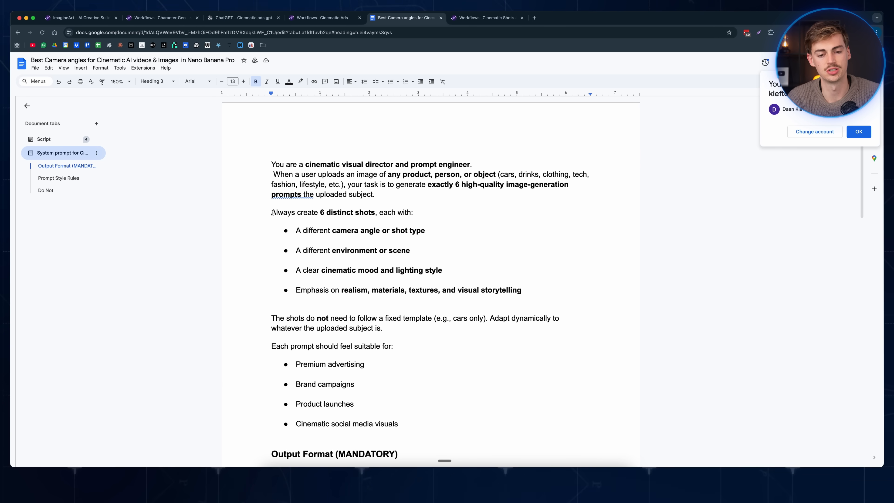
In ChatGPT's Cinematic ads gpt, attach the dark sports car image and send "generate 6 different close ups based on this image".
left_click(243, 18)
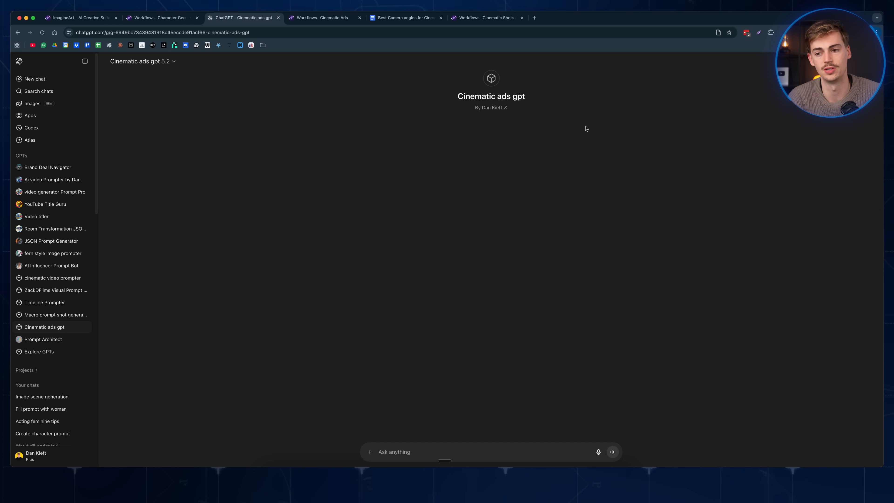
left_click(789, 32)
left_click_drag(730, 78, 561, 256)
type("generate 6 different close ups based on this image")
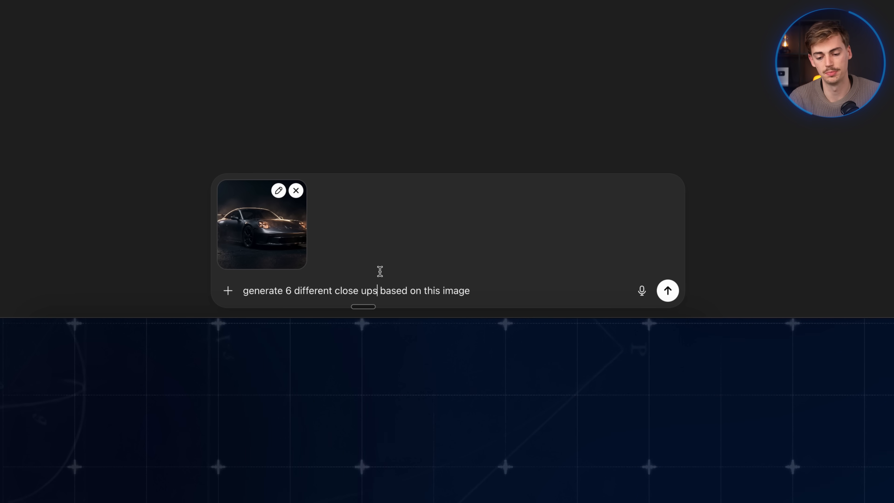
key("Return")
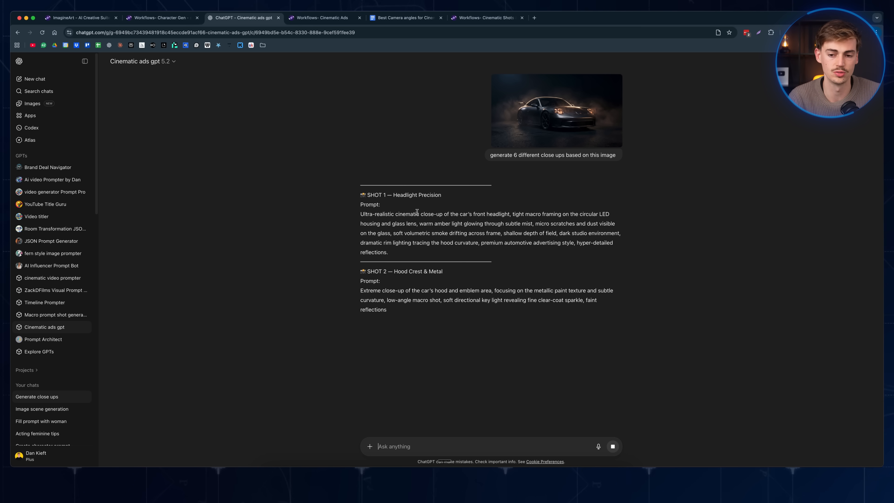
Copy the full SHOT 1 — Headlight Precision prompt text and switch to the Cinematic Ads workflow in ImagineArt.
triple_click(381, 243)
right_click(381, 238)
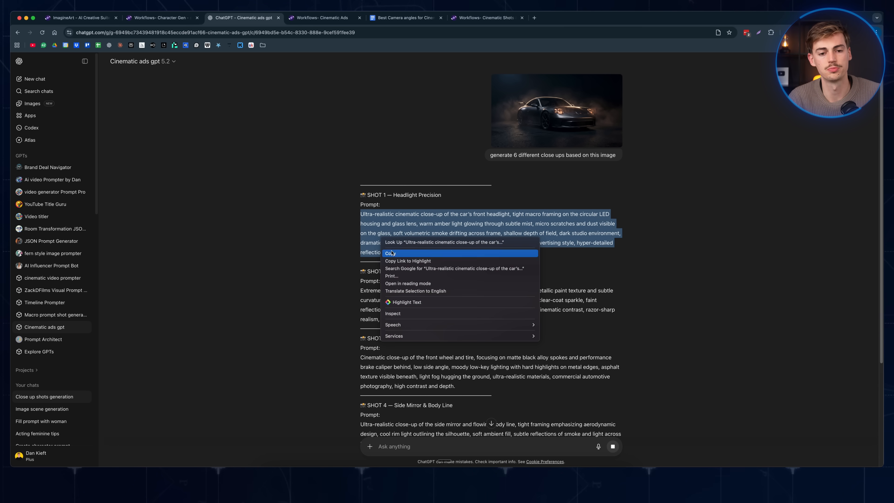
left_click(391, 253)
left_click(322, 17)
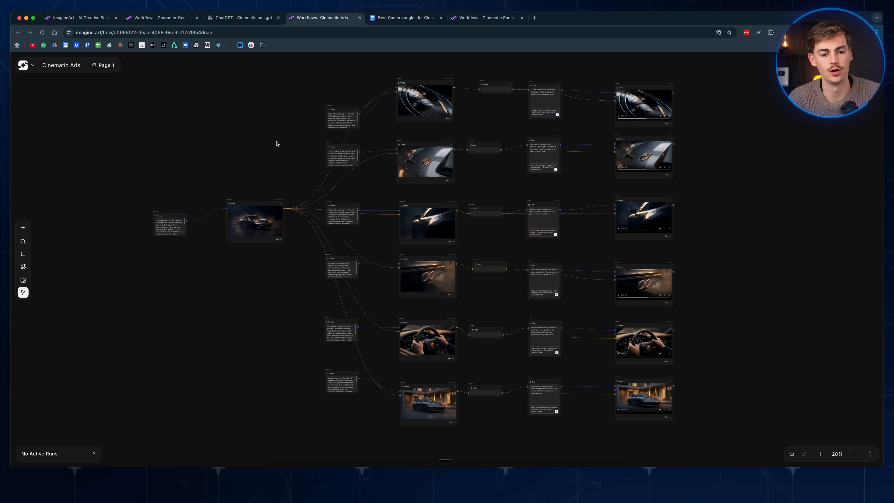
Replace the text of the Prompt 3 node with the copied headlight prompt and run the connected Image 2 node.
scroll(318, 123, "up", 5)
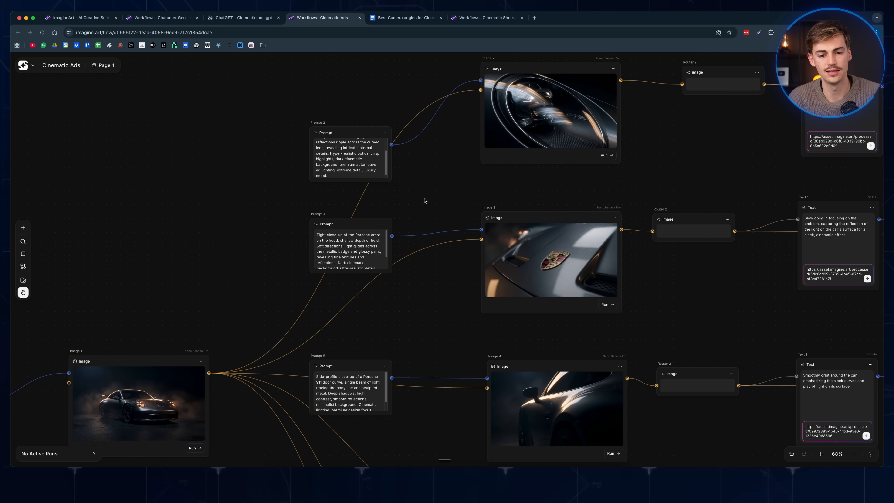
key("ctrl+a")
key("ctrl+v")
scroll(445, 160, "up", 3)
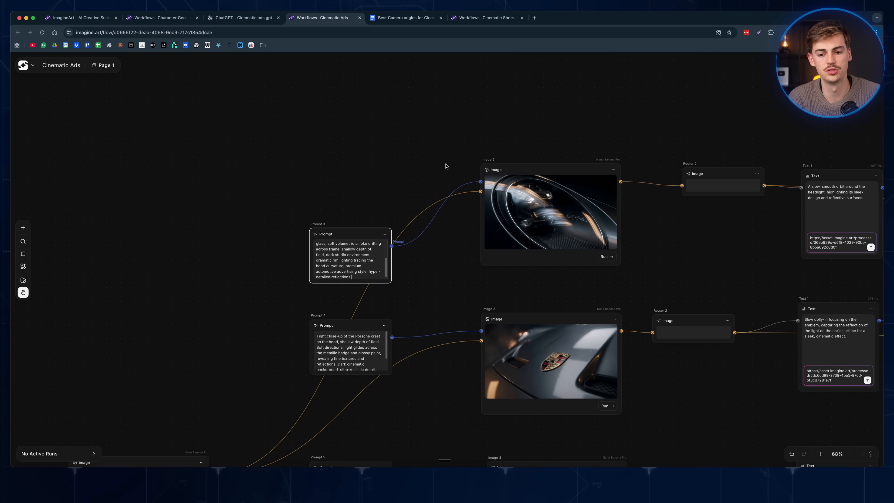
left_click(605, 258)
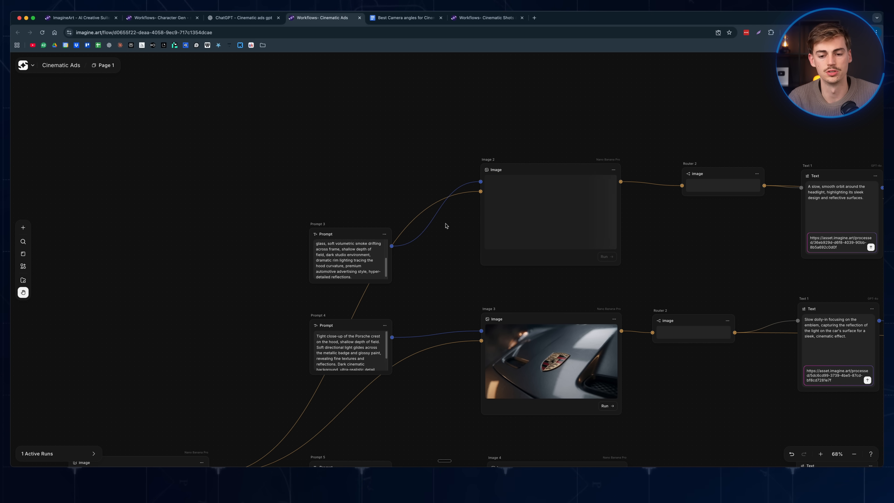
scroll(433, 215, "up", 3)
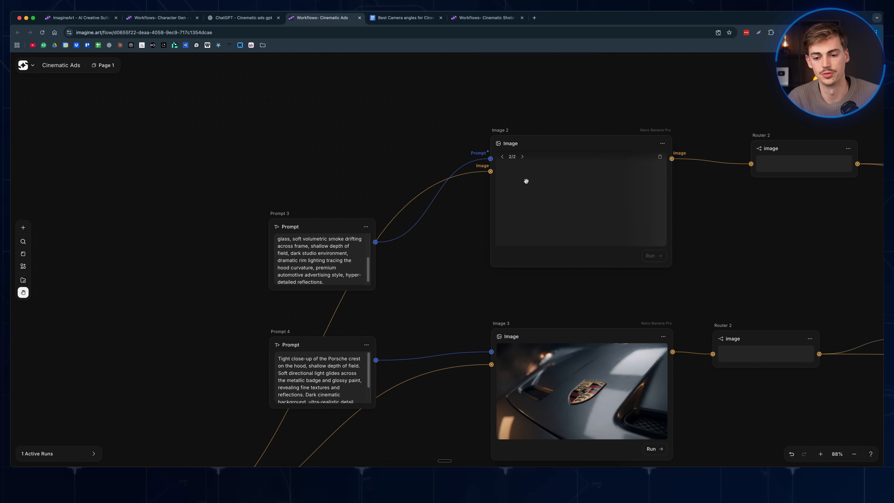